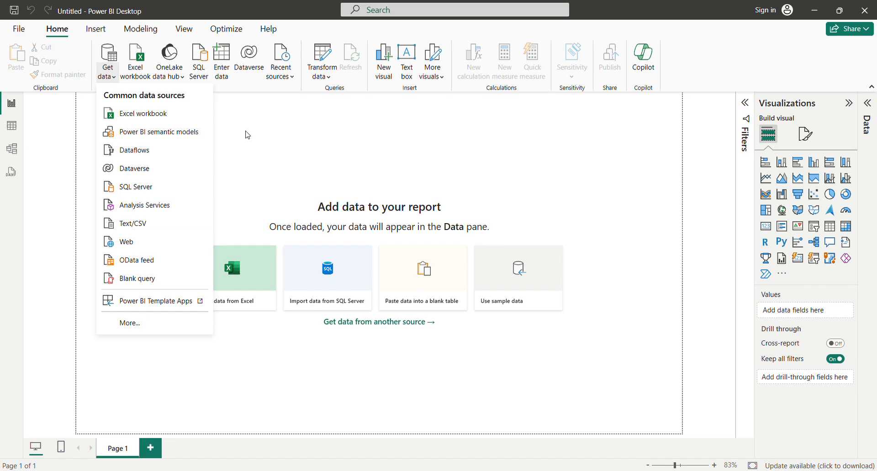
Import the AmericaBankNew data from a Text/CSV source and display its rows in Table view
click(154, 226)
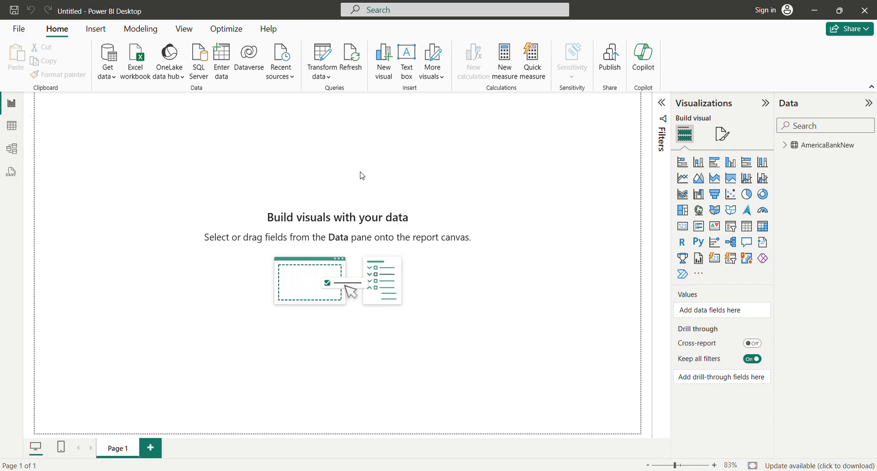
click(8, 131)
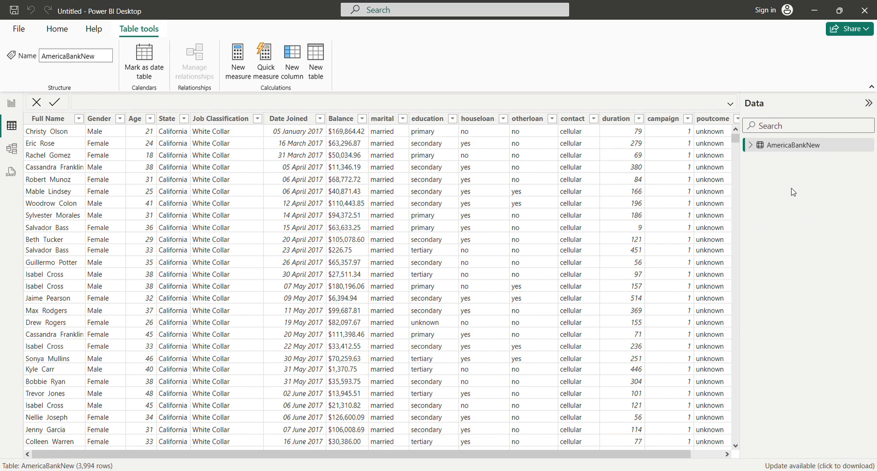
click(793, 150)
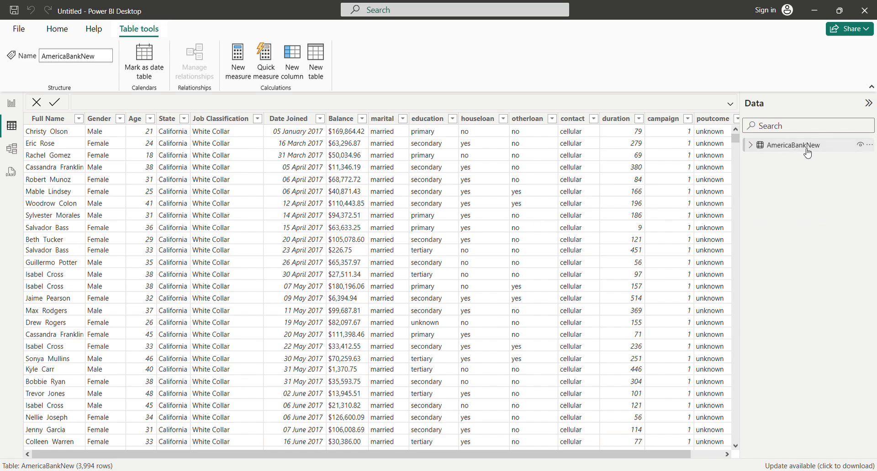
mouse_move(809, 151)
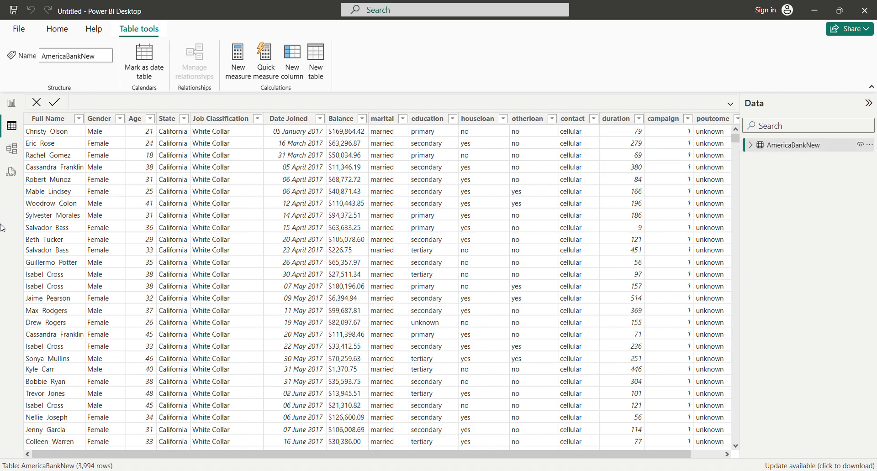
Enlarge the AmericaBankNew card in Model view to show all its fields, and list the semantic model's items in the data pane
click(14, 149)
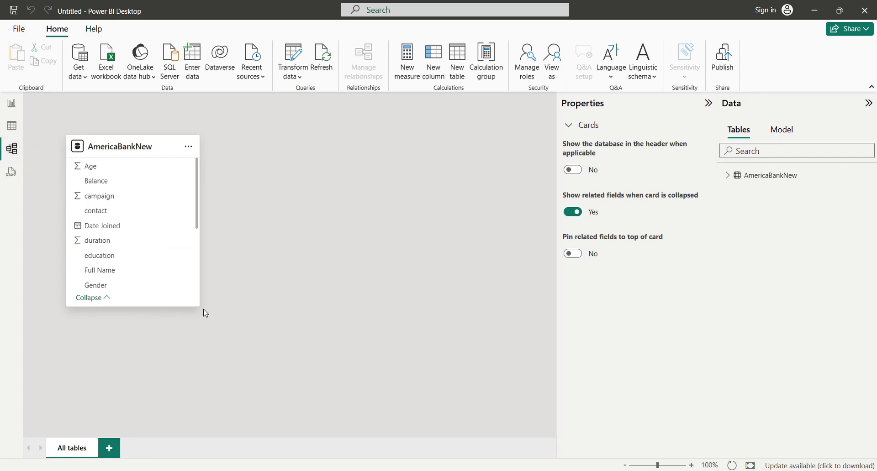
drag(201, 311, 354, 437)
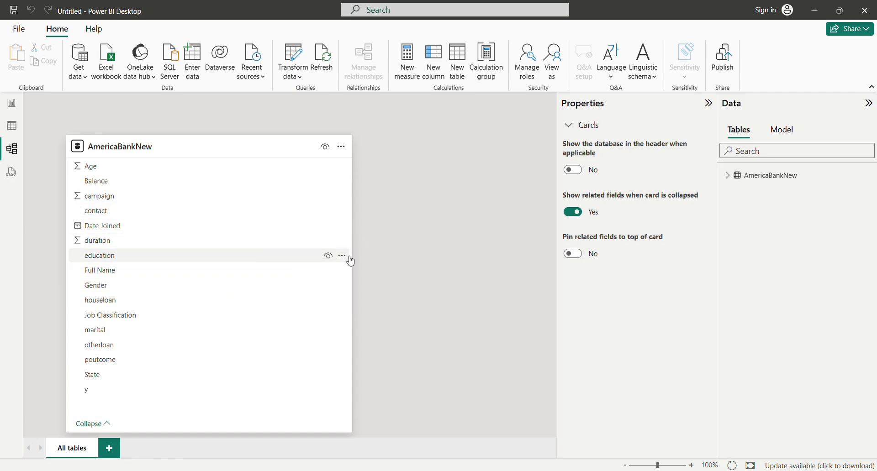
click(348, 258)
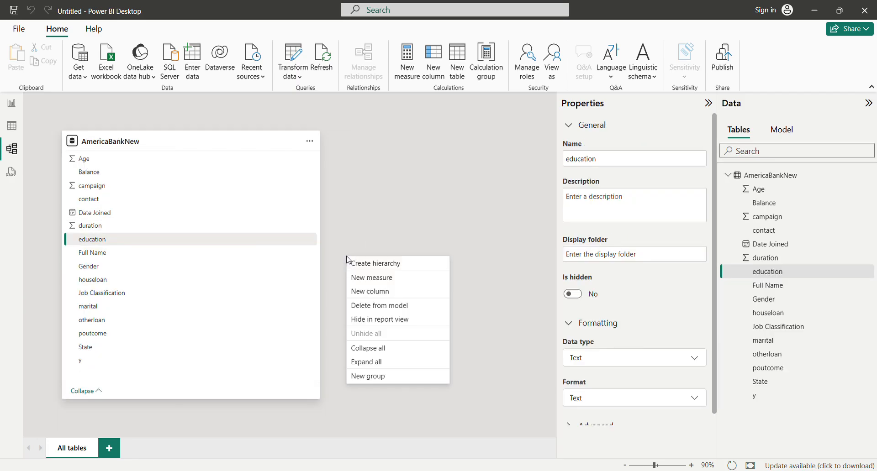
click(351, 207)
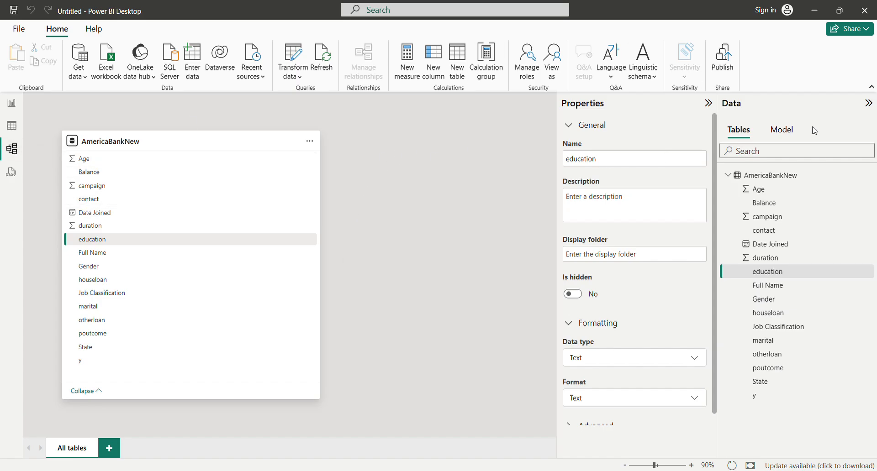
click(782, 131)
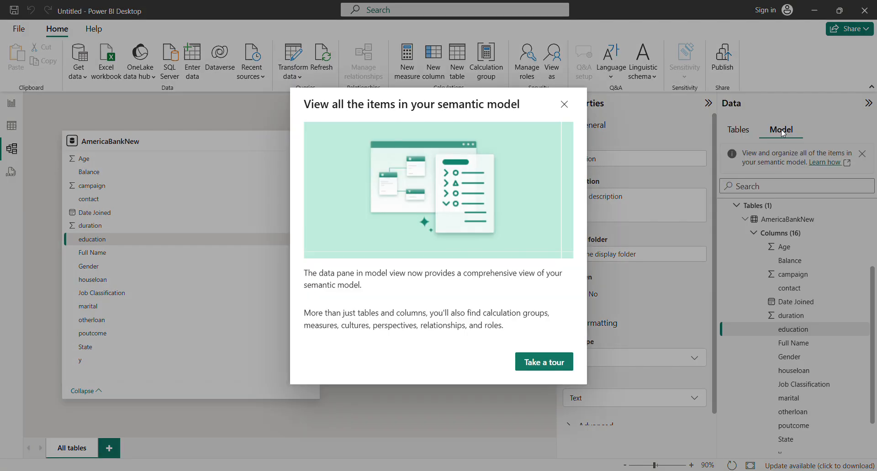
click(565, 105)
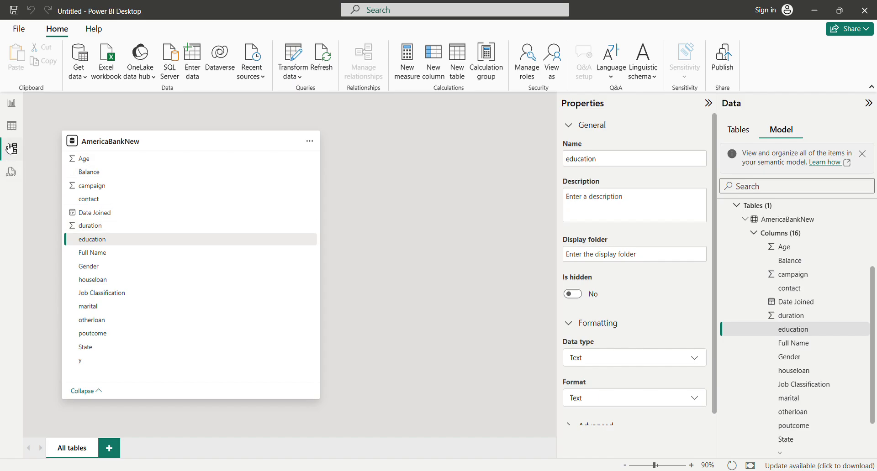
Look through the DAX query, Table, Model and Report views of the AmericaBankNew data
click(12, 174)
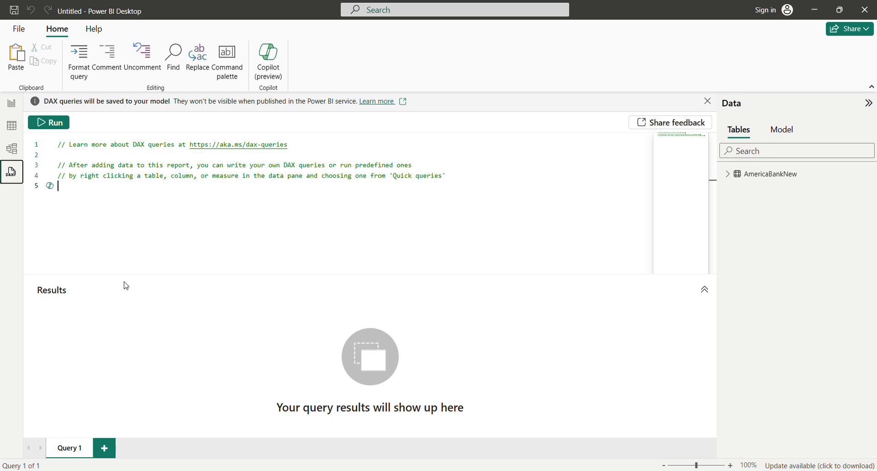
click(19, 132)
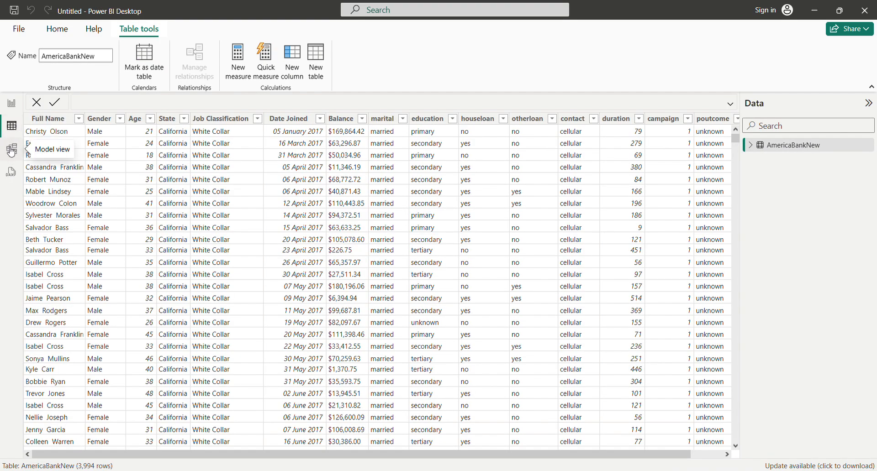
click(12, 151)
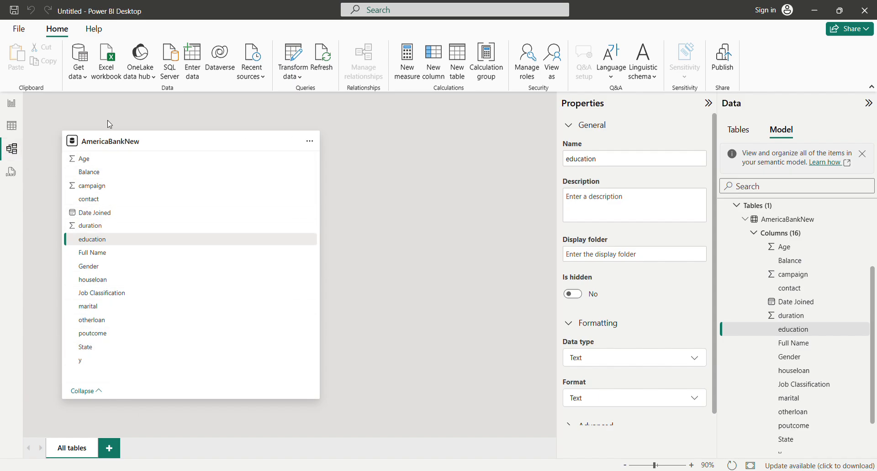
click(18, 183)
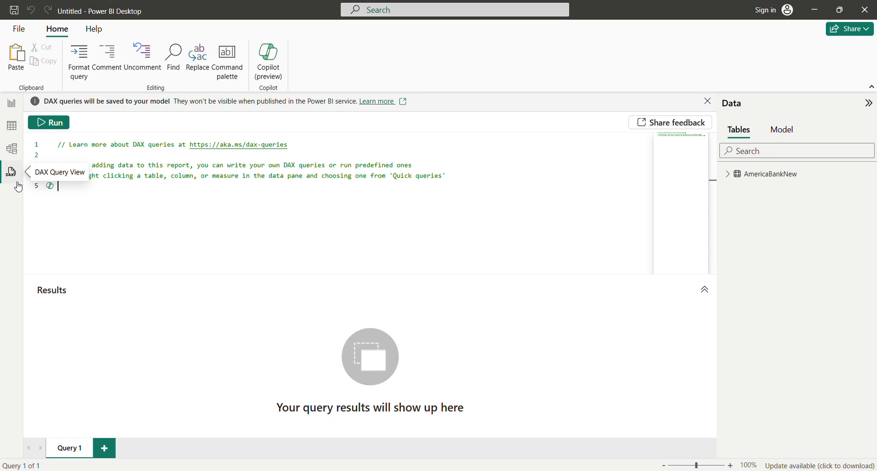
click(12, 129)
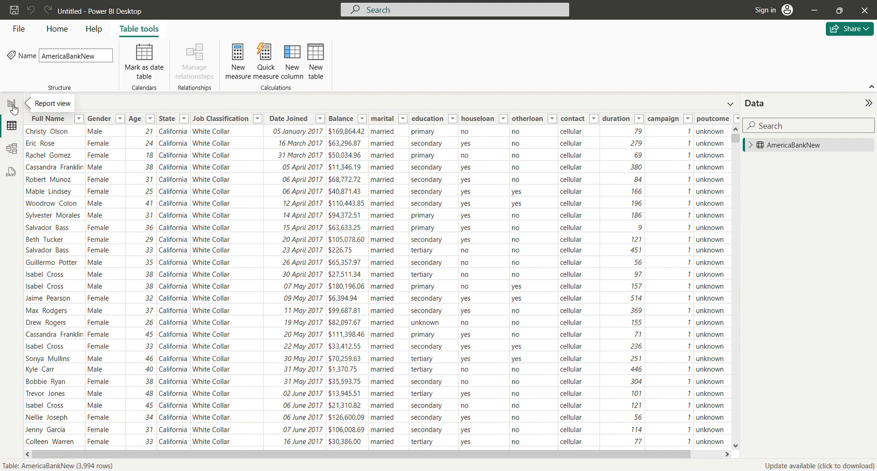
click(13, 109)
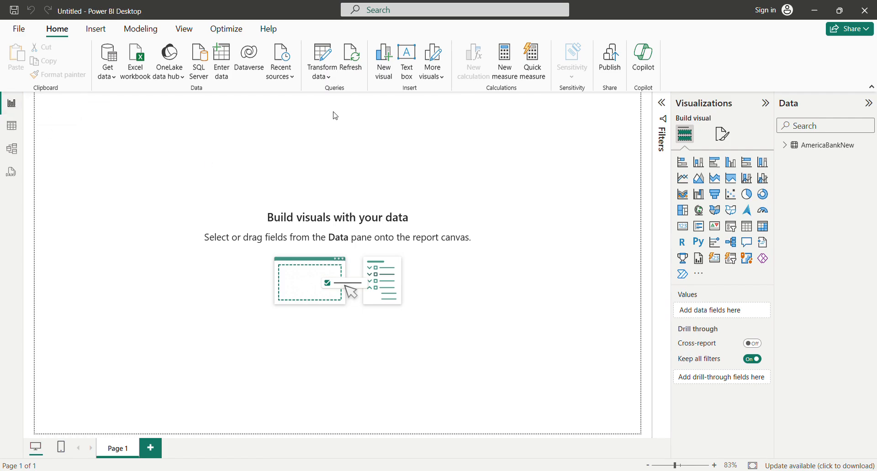
click(13, 127)
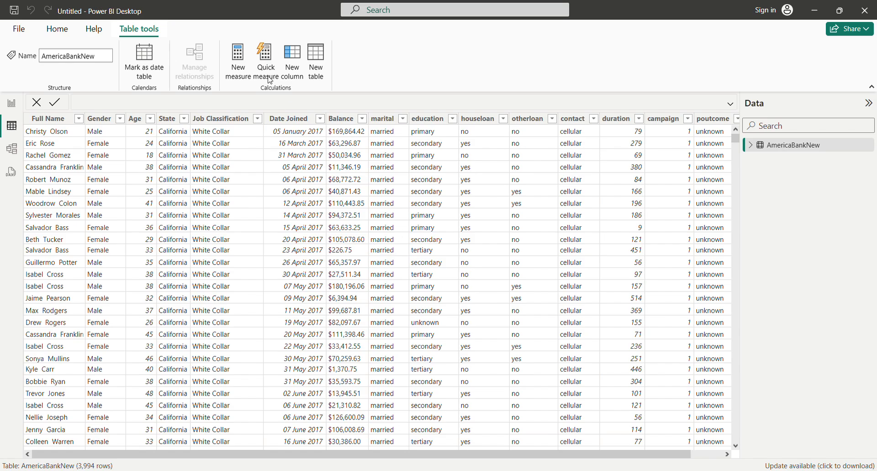
click(12, 104)
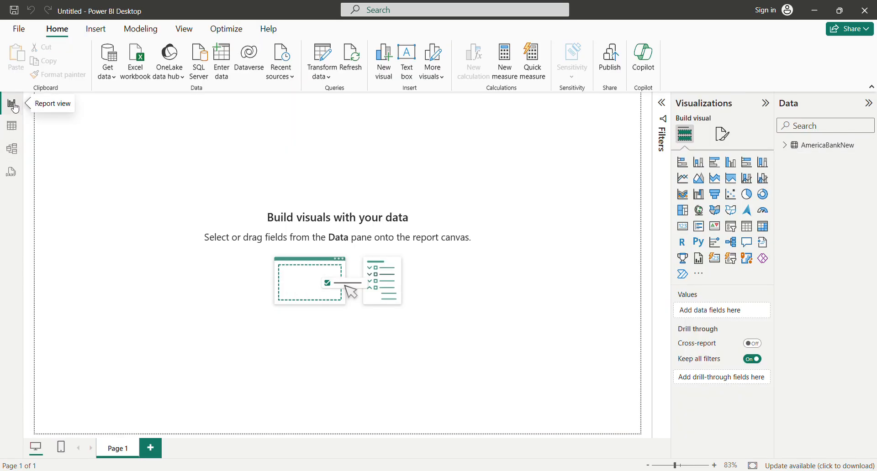
Open the Power Query editor to view the loaded data, and return to the empty report page
click(328, 85)
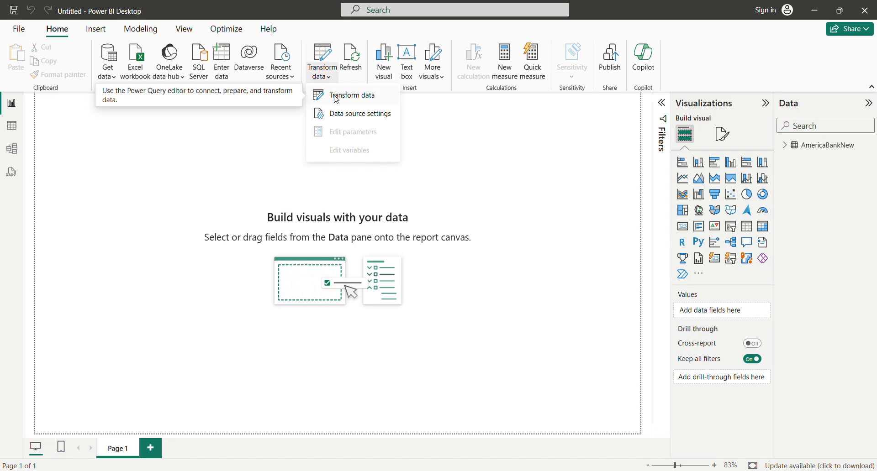
click(336, 99)
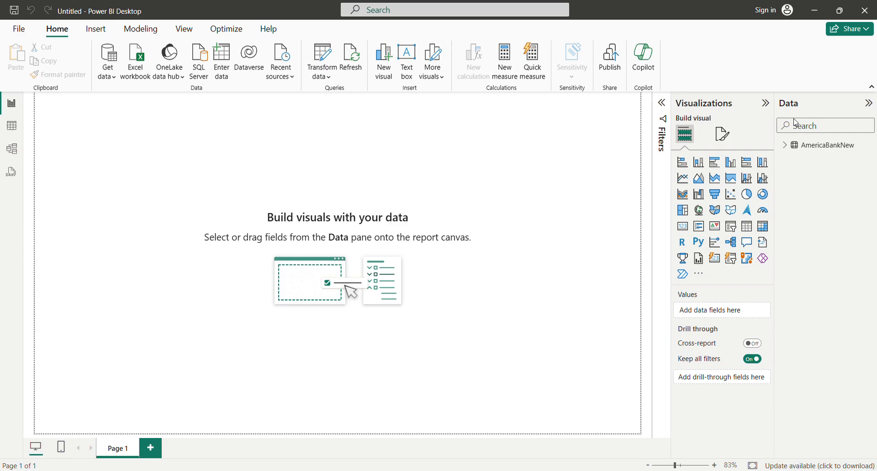
click(246, 197)
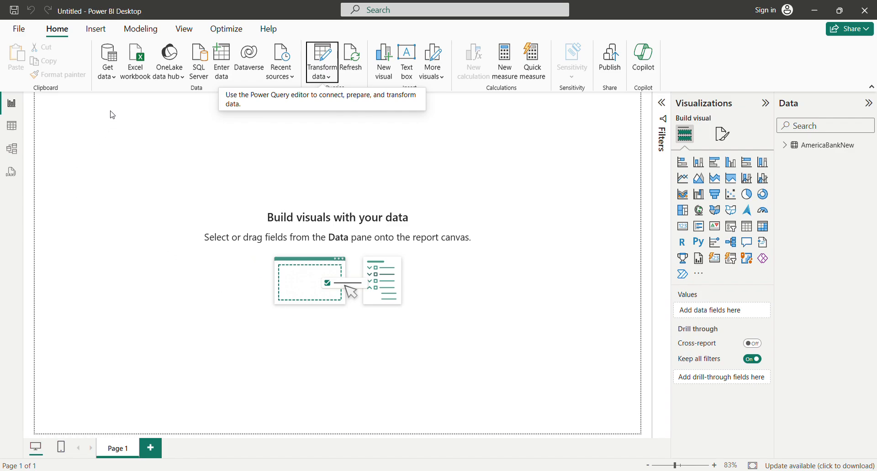
Import Sheet1 from an Excel workbook and display its rows in Table view
click(110, 74)
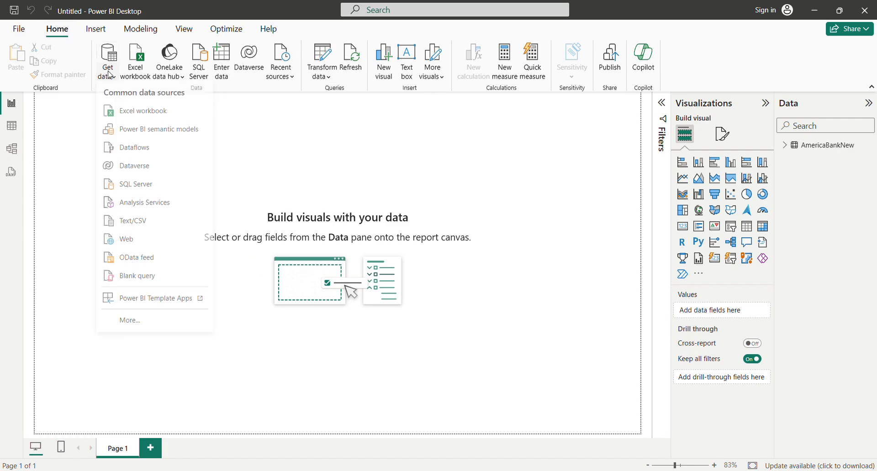
click(123, 115)
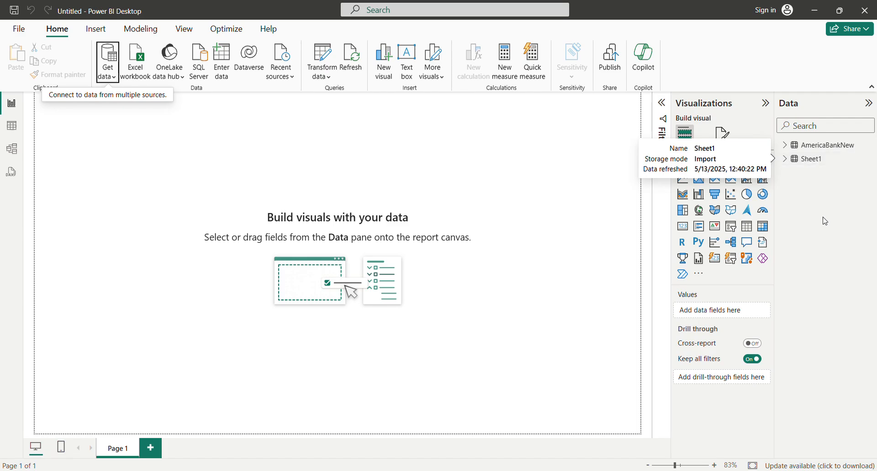
click(14, 130)
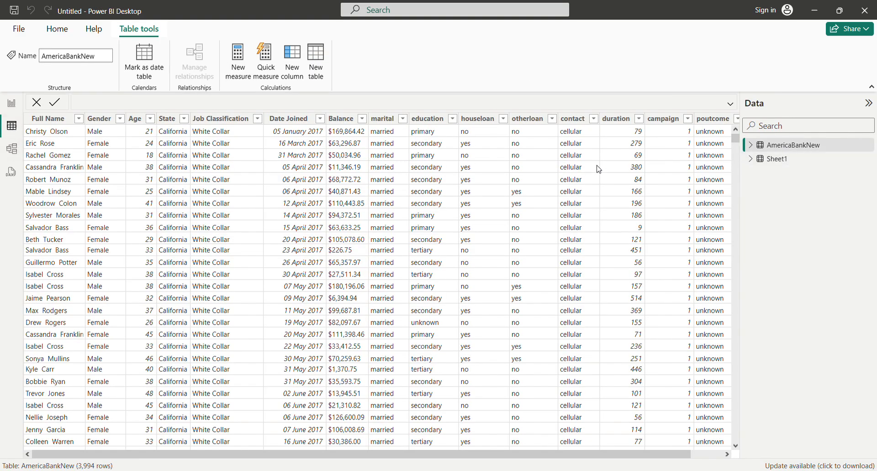
click(777, 164)
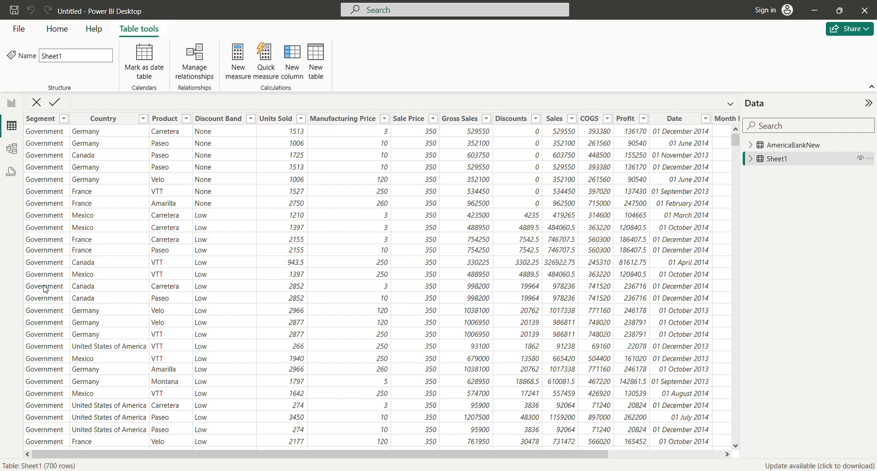
Inspect the AmericaBankNew and Sheet1 table cards and their properties in Model view
click(12, 148)
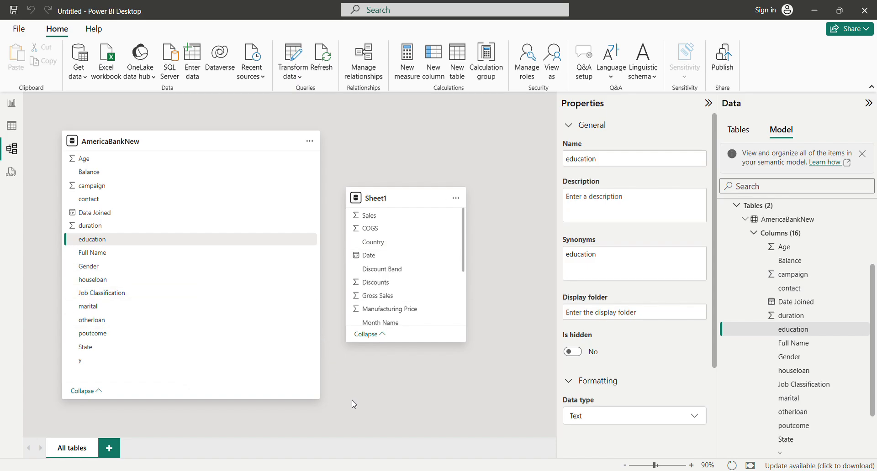
click(227, 146)
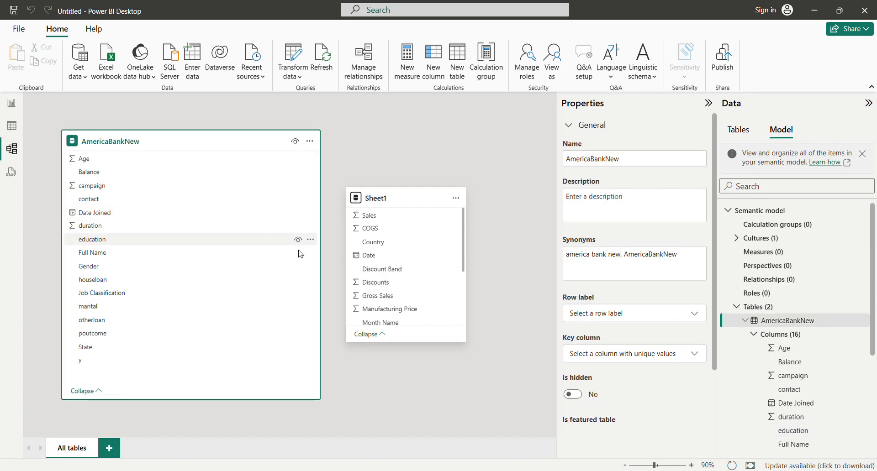
click(402, 197)
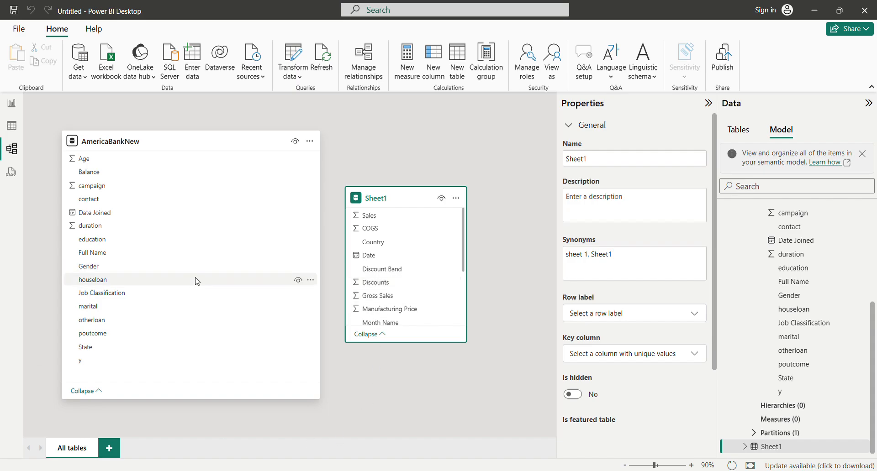
click(182, 146)
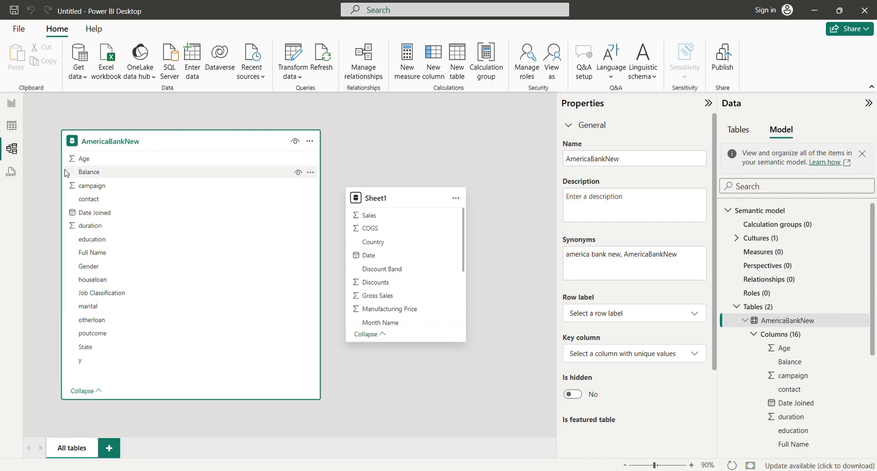
Open the DAX query view and select the Sheet1 table in the data pane
click(13, 173)
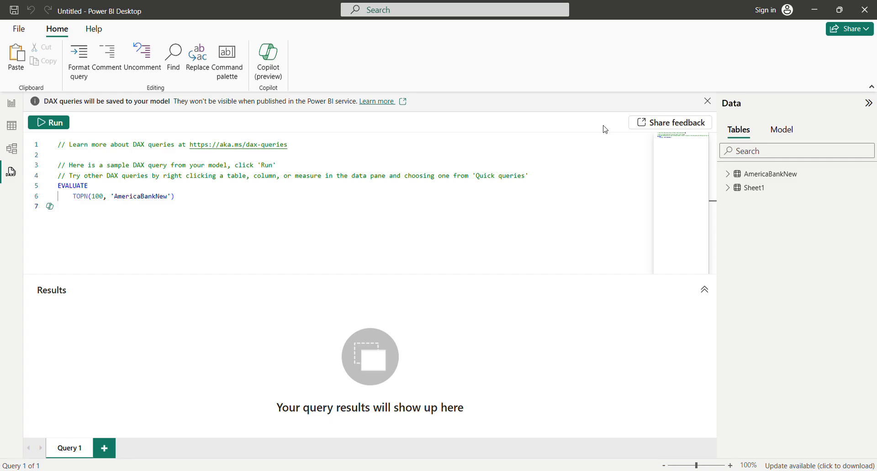
mouse_move(746, 196)
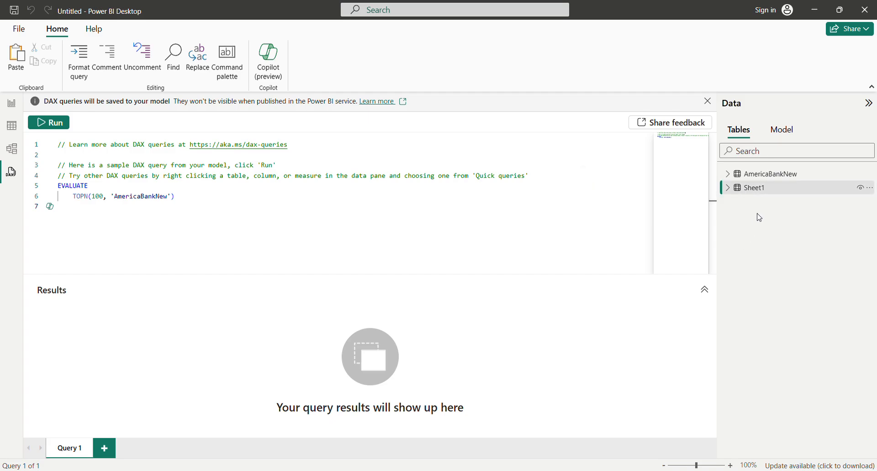
click(763, 188)
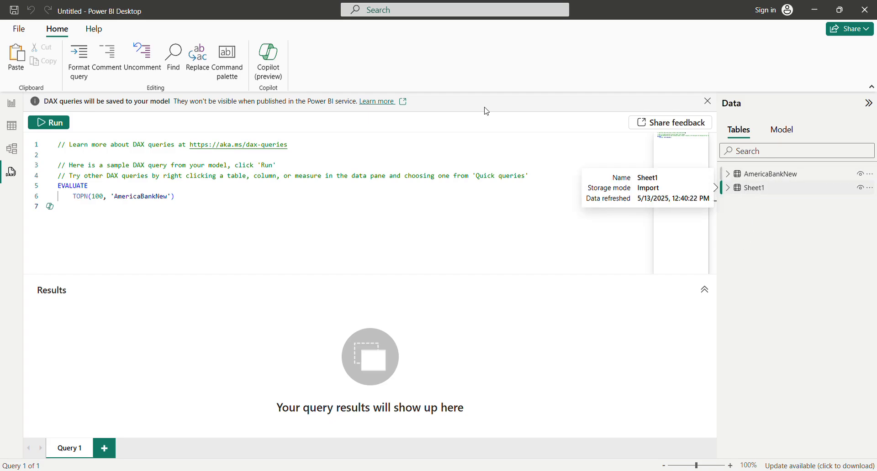
View the rows of Sheet1 and AmericaBankNew in Table view, and return to the report canvas
click(11, 125)
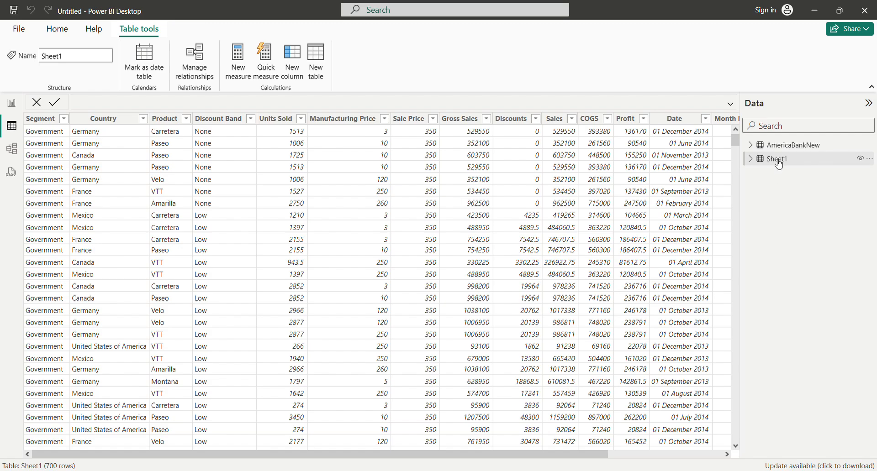
mouse_move(779, 164)
click(783, 145)
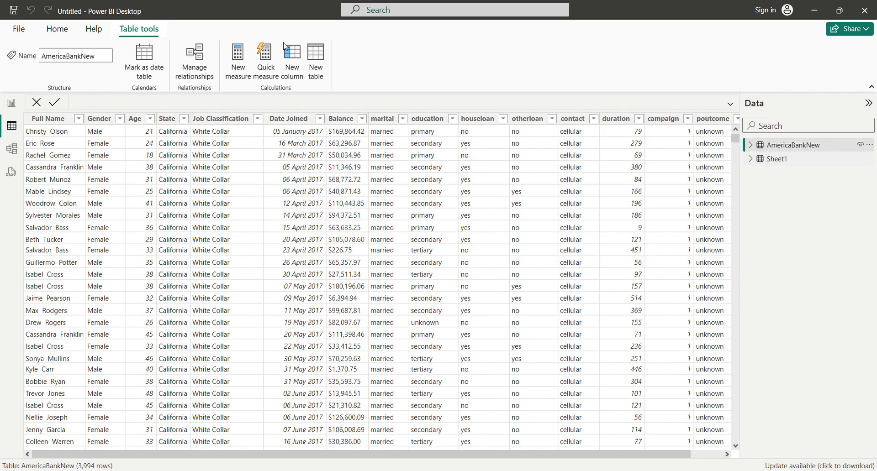
click(11, 103)
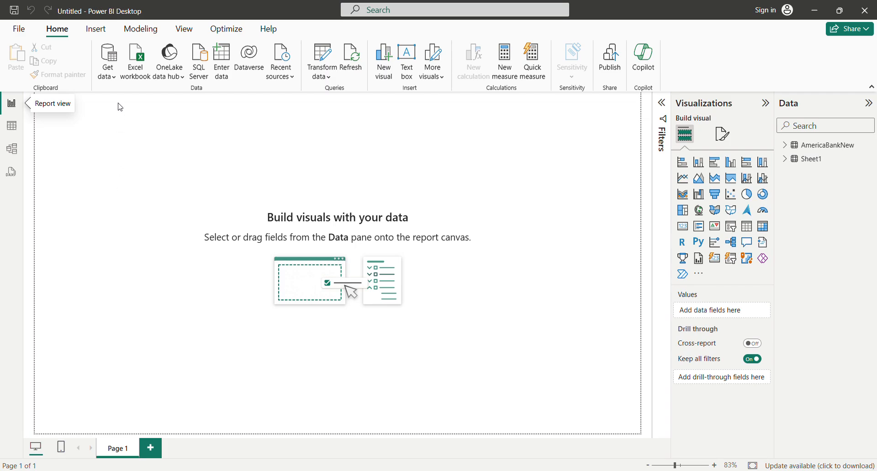
Import the ?LinkID=619356 table from a web source and load it into the report
click(115, 80)
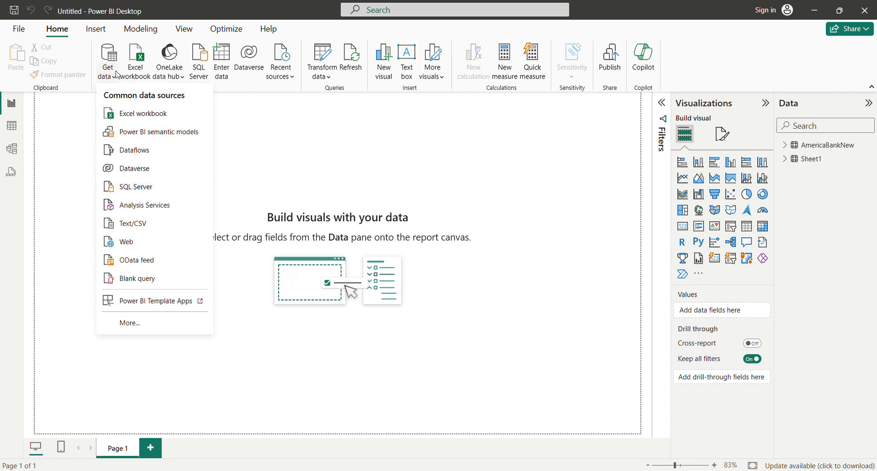
click(146, 242)
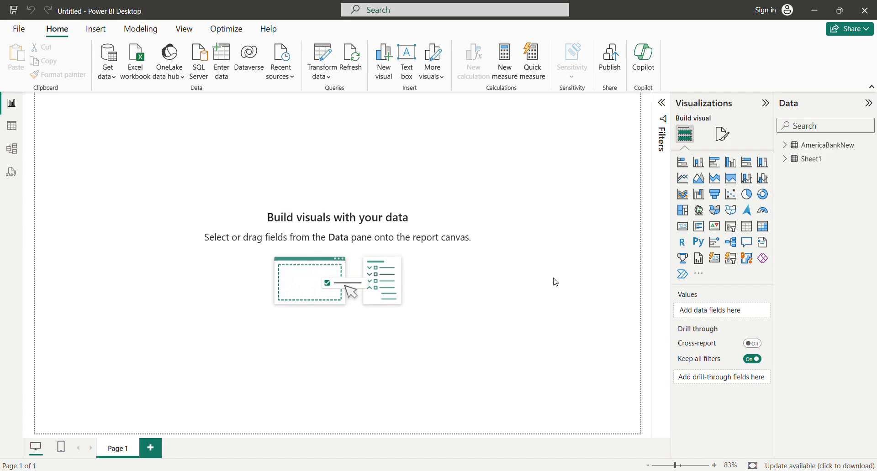
key(ctrl+s)
key(ctrl+s)
key(Tab)
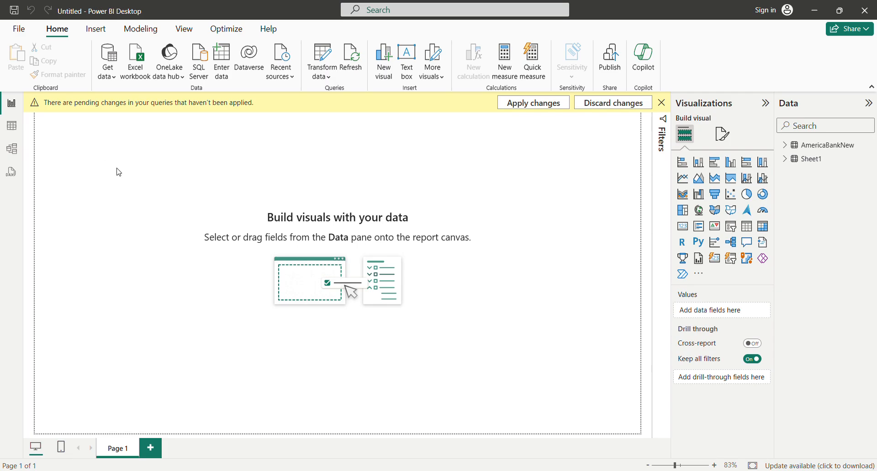
key(Tab)
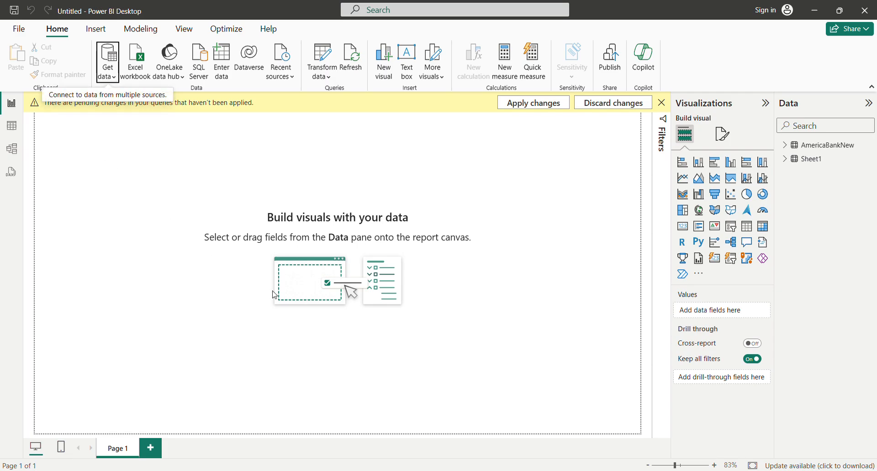
click(272, 292)
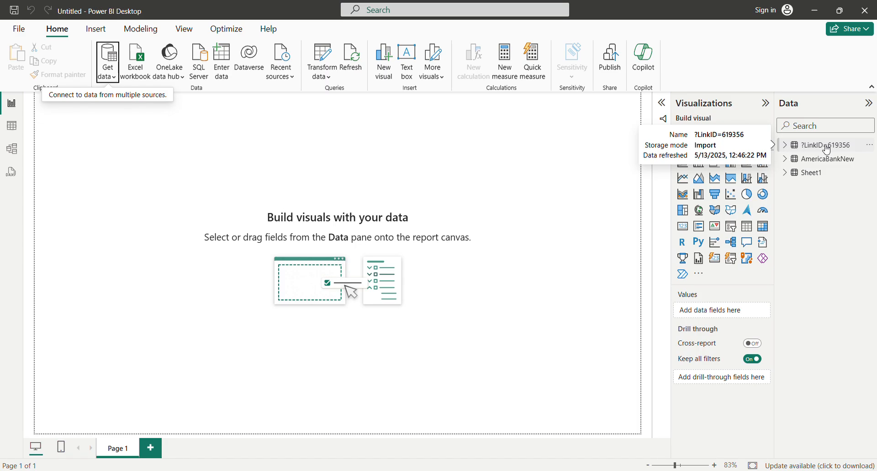
View the rows and columns of the ?LinkID=619356 table in Table view
click(16, 130)
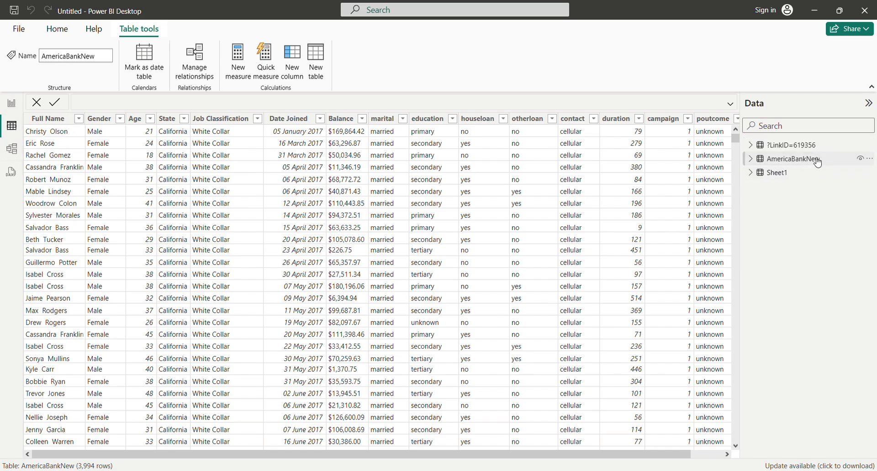
click(804, 152)
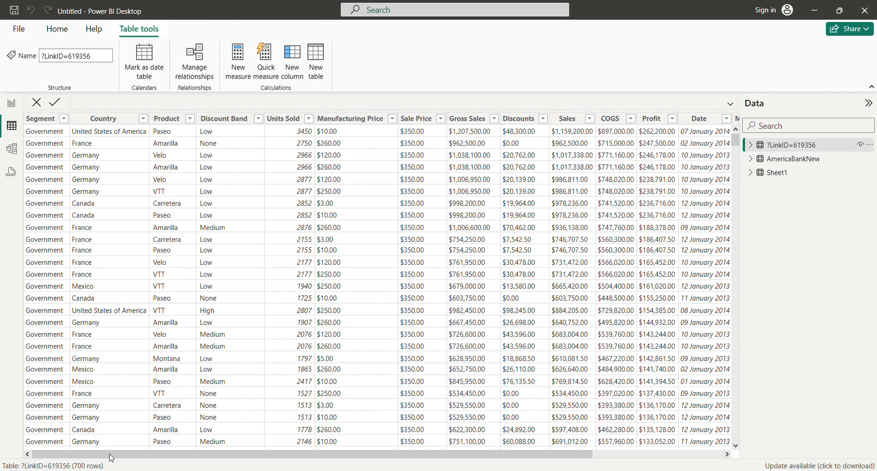
drag(541, 454, 296, 453)
Examine the AmericaBankNew, Sheet1 and ?LinkID=619356 table cards in Model view
click(12, 149)
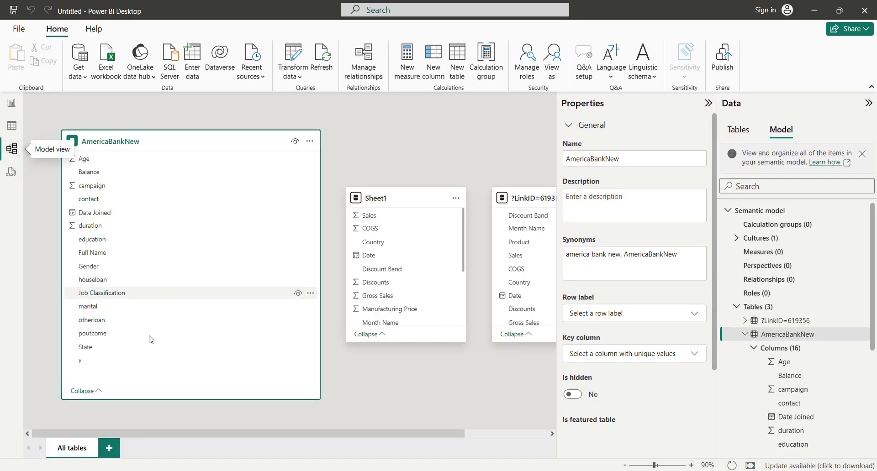
drag(320, 439, 408, 436)
click(385, 415)
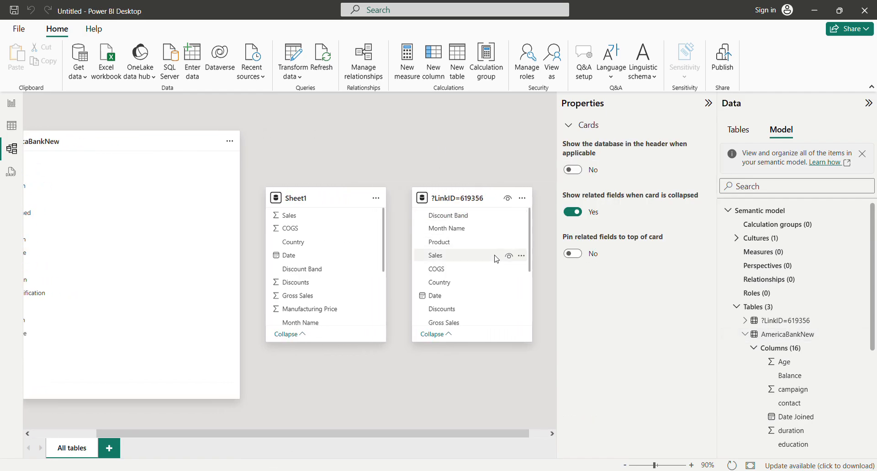
drag(379, 437, 246, 441)
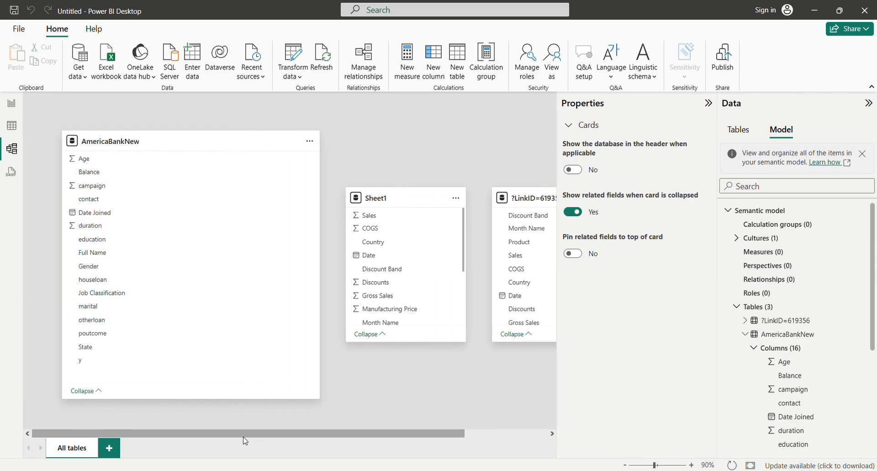
Check the DAX query and Table views, and return to the report canvas
click(12, 171)
click(11, 130)
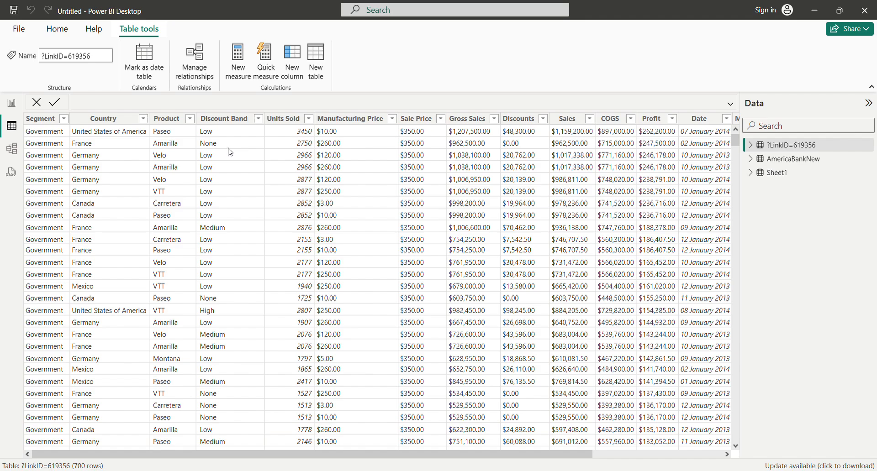
click(13, 106)
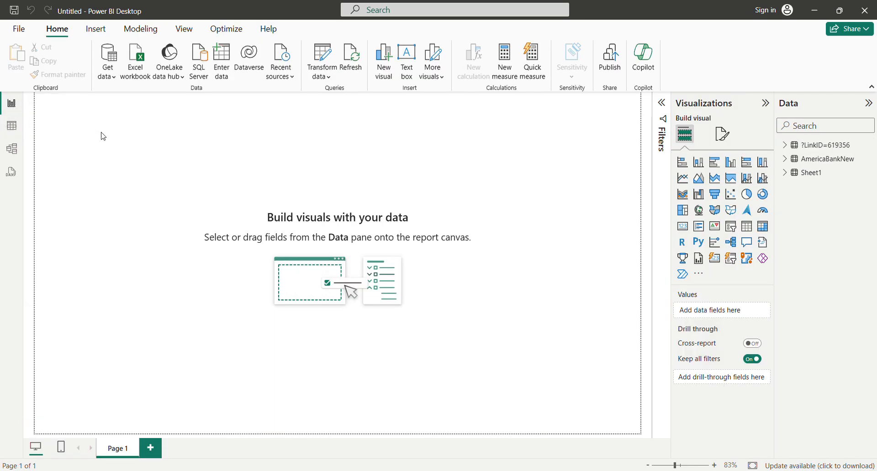
Open the full list of data source connectors beyond the common sources
click(108, 78)
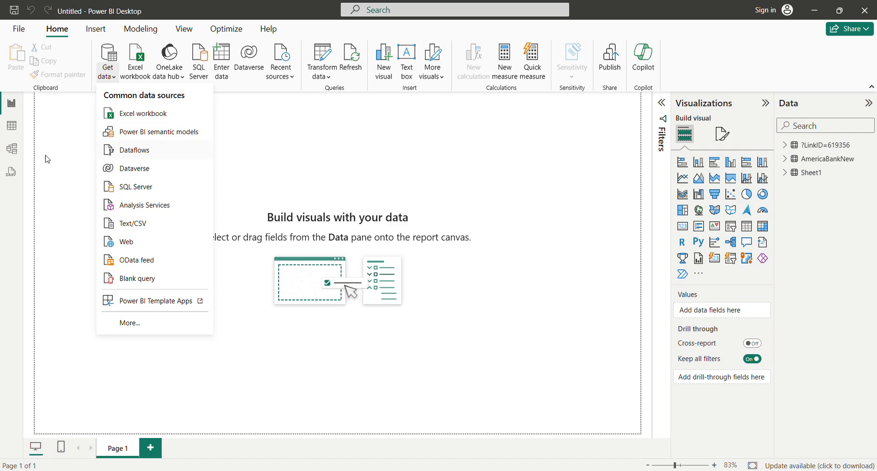
click(133, 326)
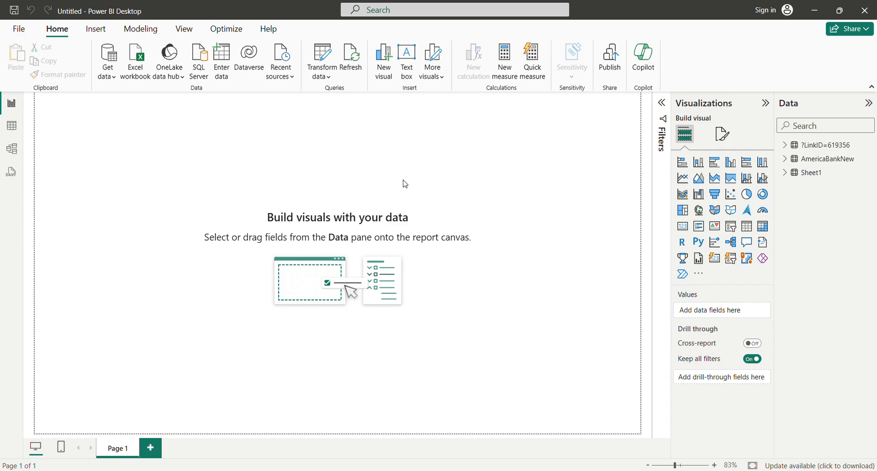
click(549, 404)
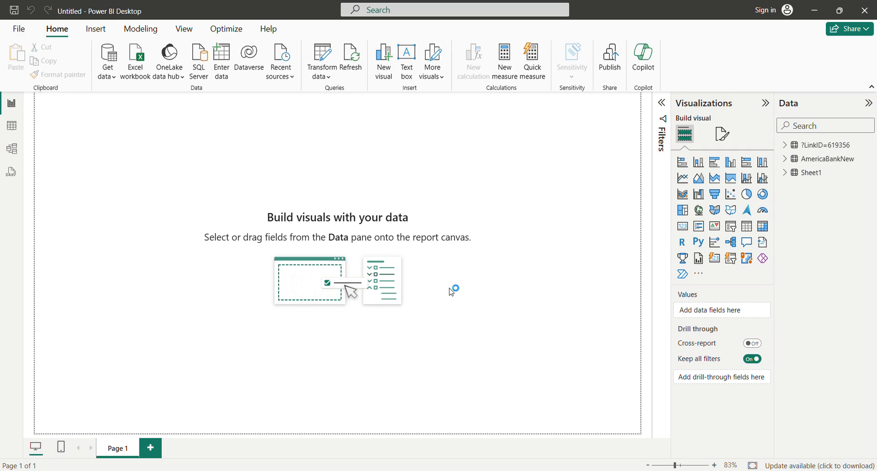